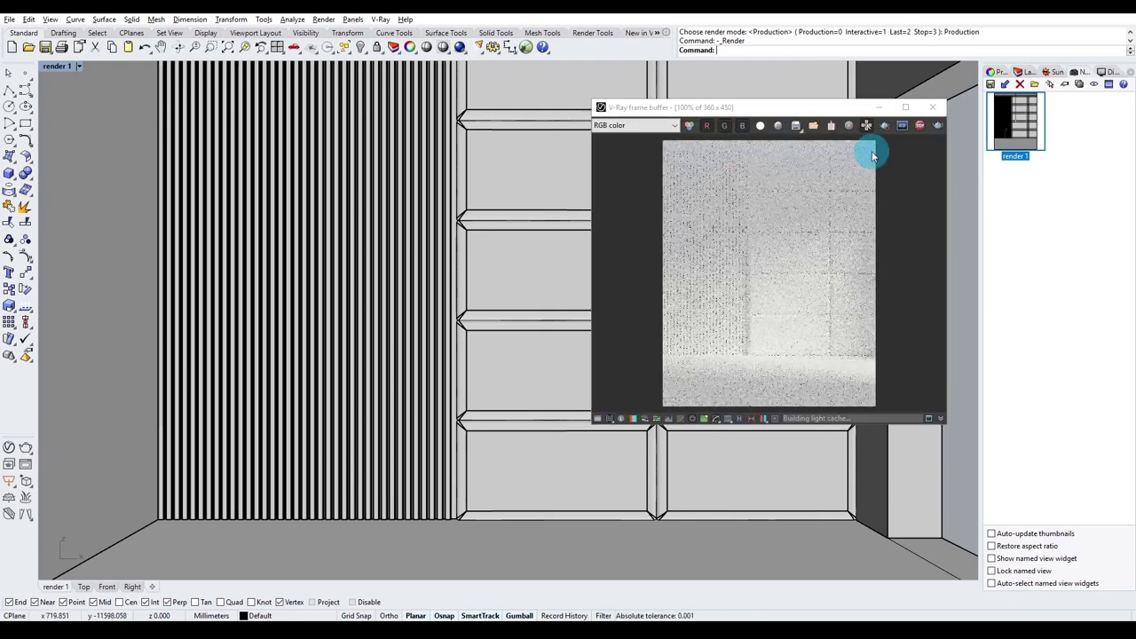
Open the V-Ray render settings and restart the test render of the panelled wall
left_click(873, 156)
left_click(302, 120)
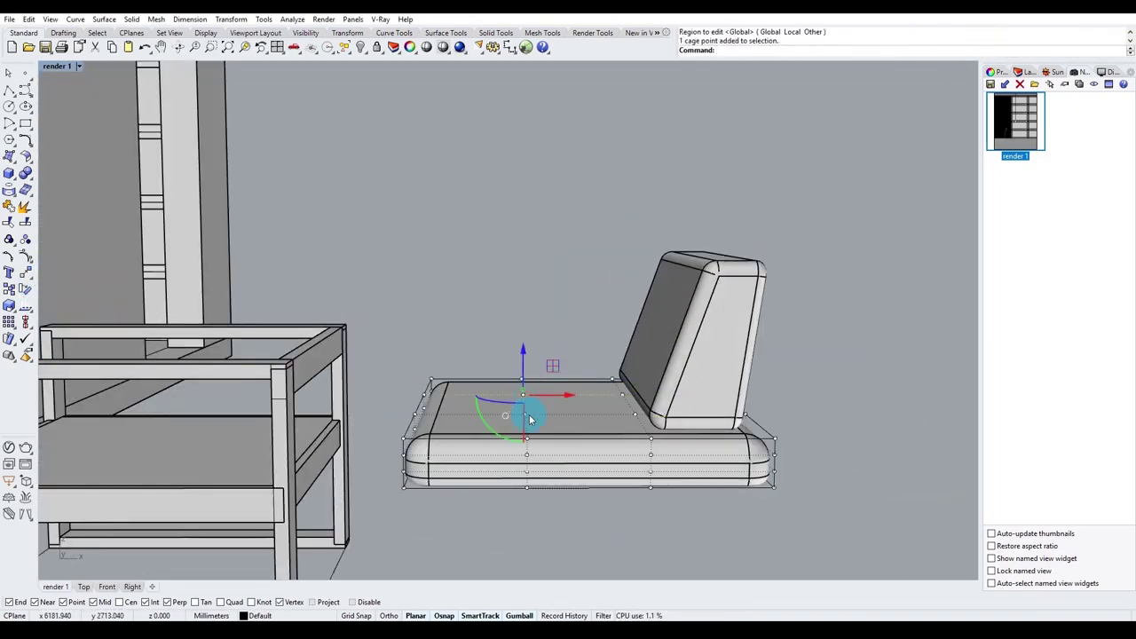
Zoom to the seat cushion's left end and pick cage points along the backrest cushion's top
mouse_move(529, 420)
right_mouse_down()
mouse_move(456, 357)
mouse_move(520, 380)
mouse_move(665, 314)
mouse_move(529, 447)
right_mouse_up()
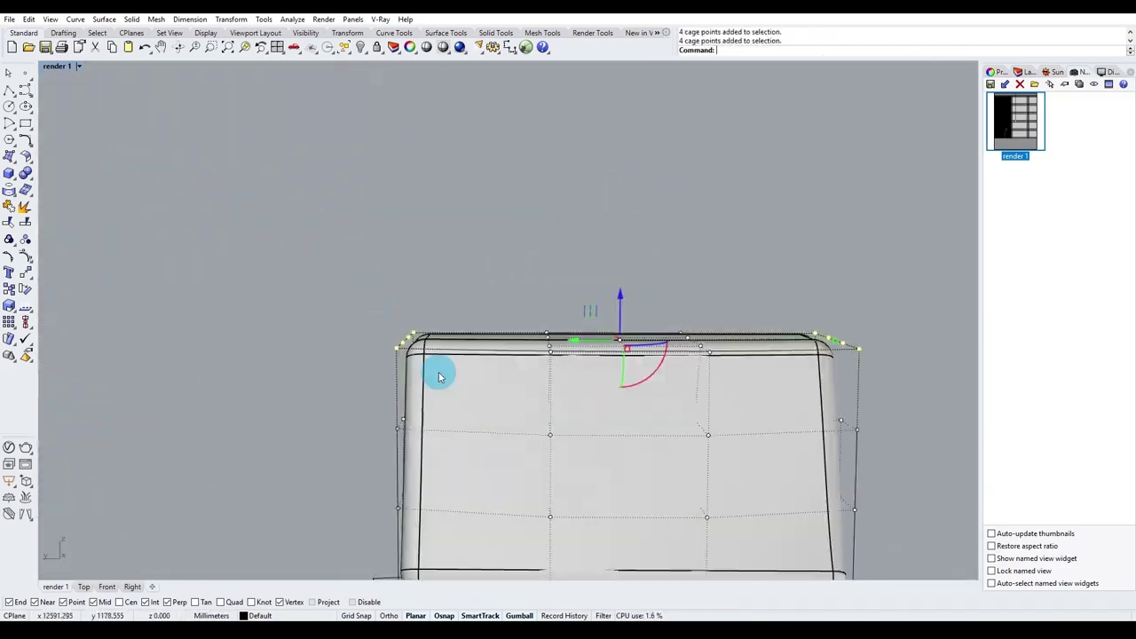
left_click(664, 335)
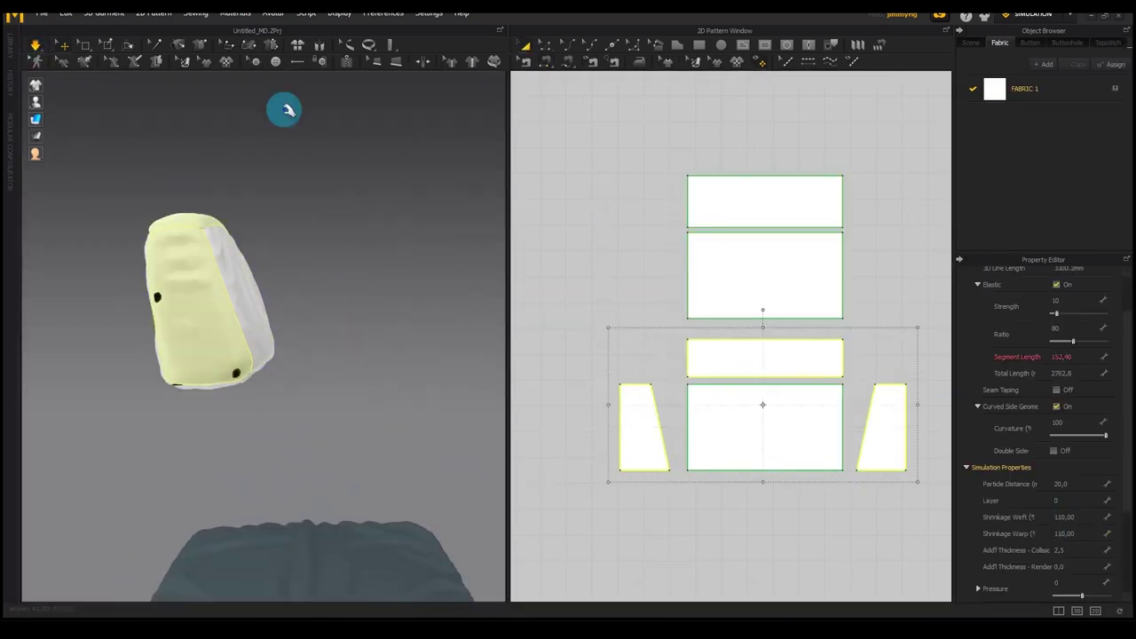
Select the cushion pattern's right side panel to edit its Shrinkage
left_click(355, 325)
left_click(1074, 519)
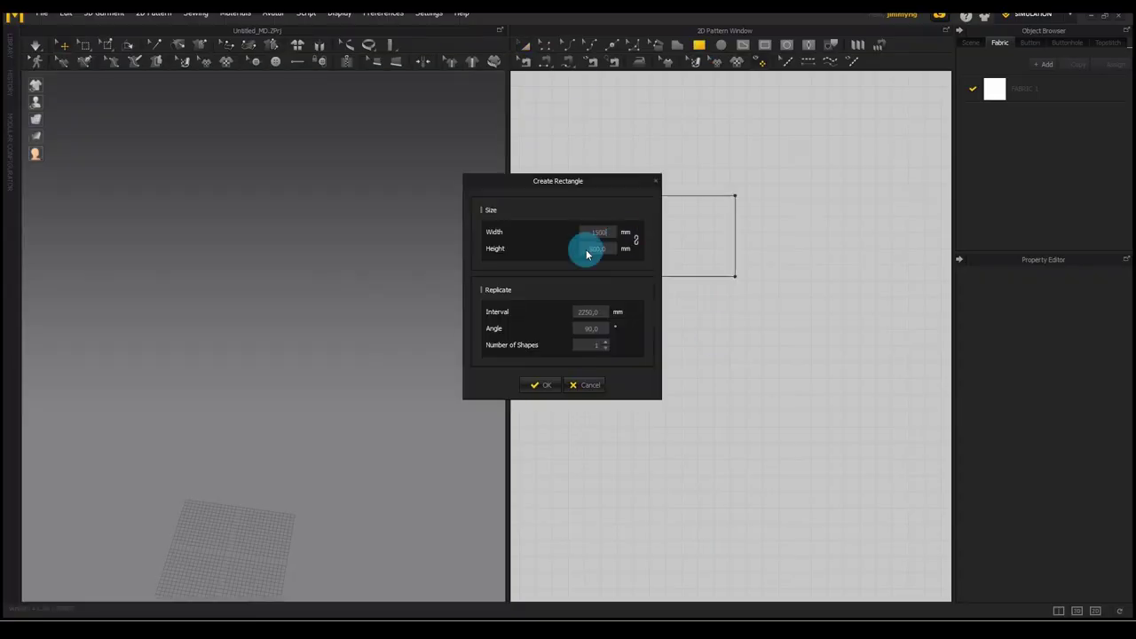
Create the rectangle pattern and add perpendicular and vertical internal lines across it
key("Return")
right_click(616, 275)
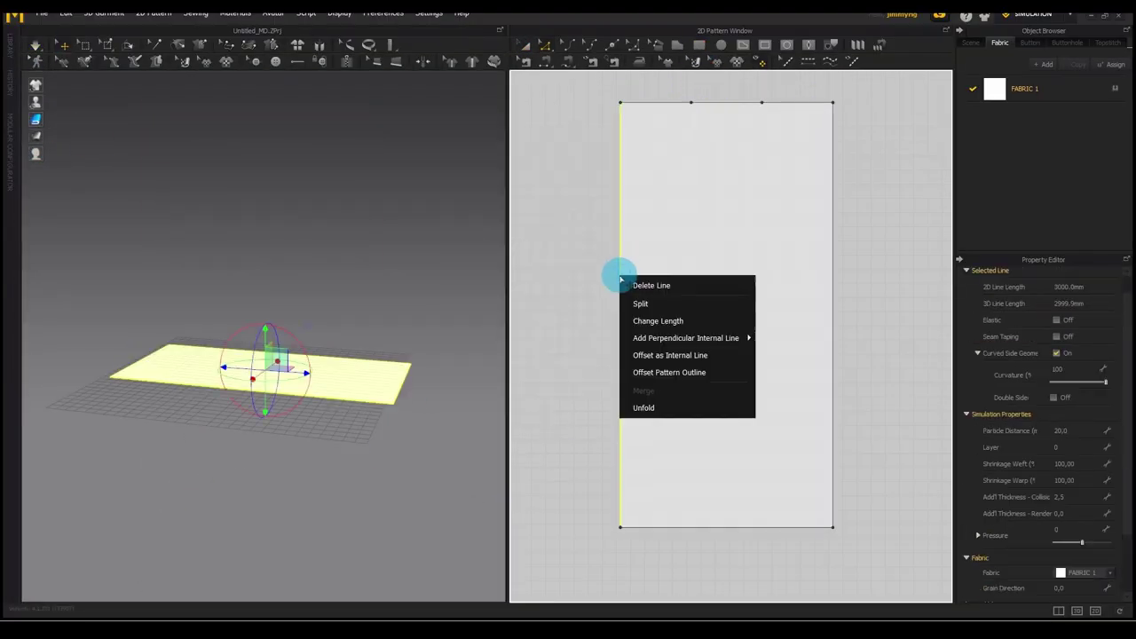
left_click(674, 338)
left_click(761, 104)
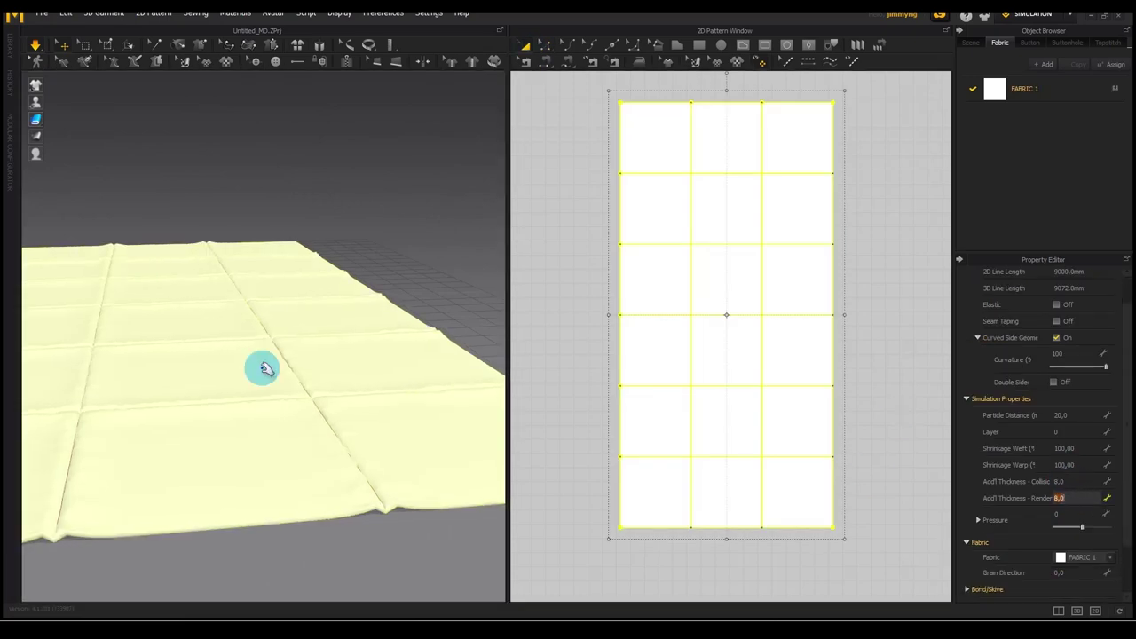
Set the blanket's Particle Distance to 80 and drape the cloth during simulation
double_click(1059, 414)
type("80")
key("Return")
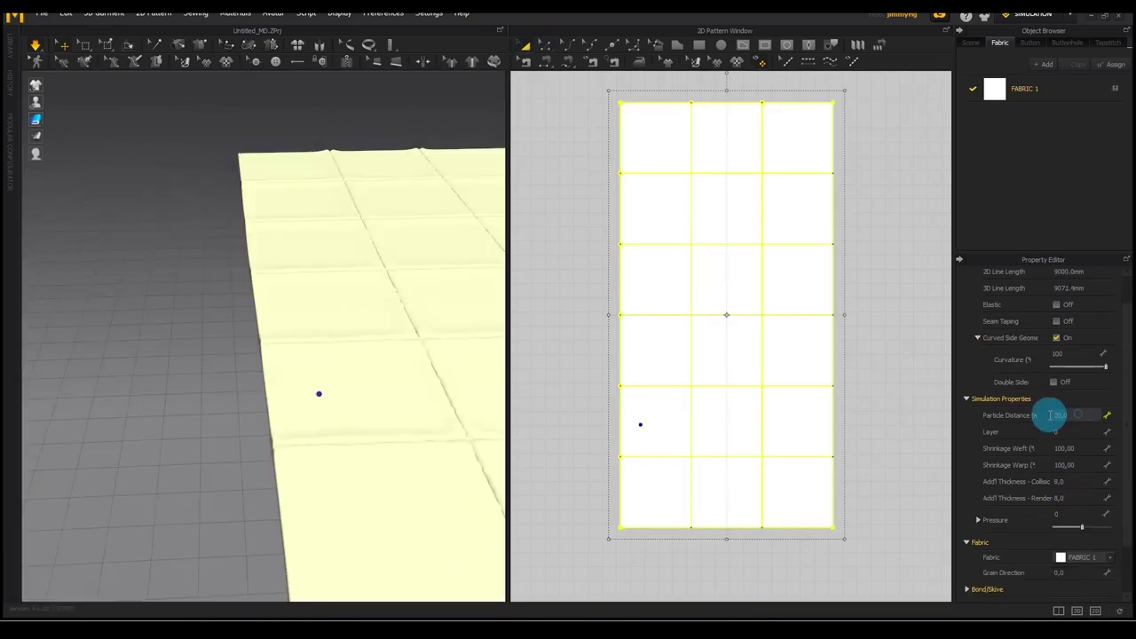
left_click_drag(266, 178, 271, 122)
right_click_drag(337, 304, 293, 336)
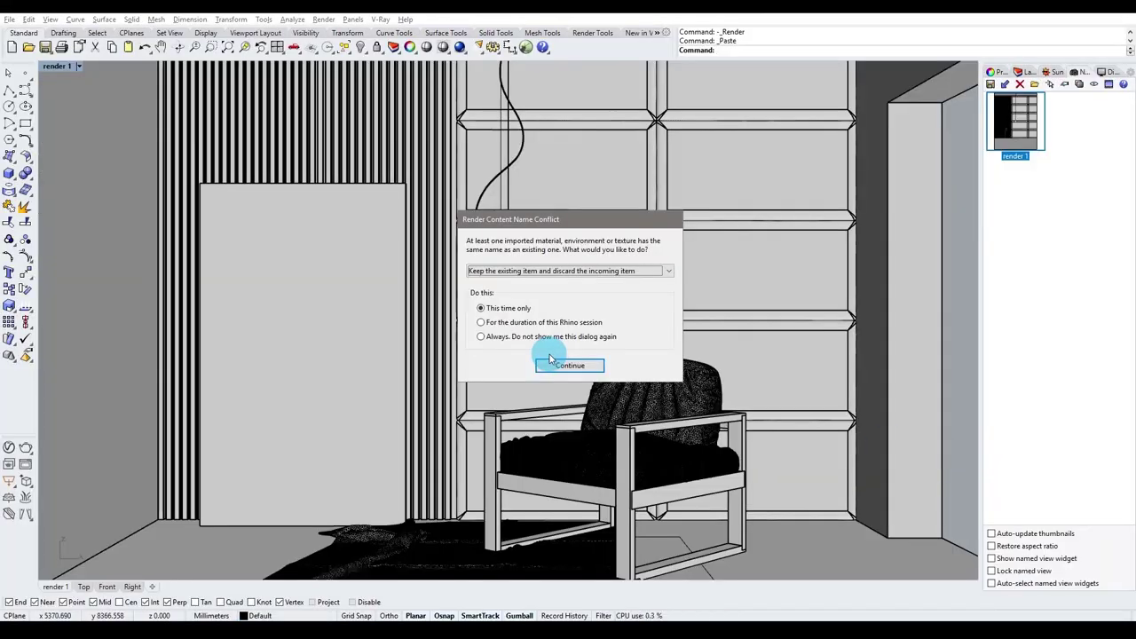
Continue pasting the book meshes despite the duplicate-name conflict
left_click(550, 358)
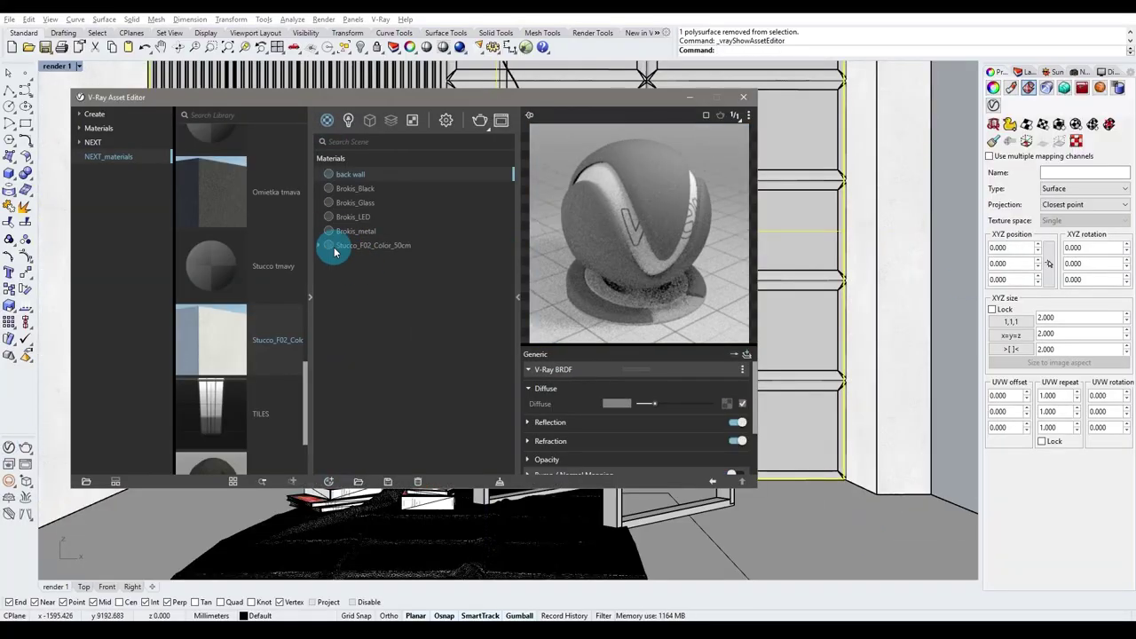
Open the back wall material's settings in the V-Ray Asset Editor
left_click(355, 174)
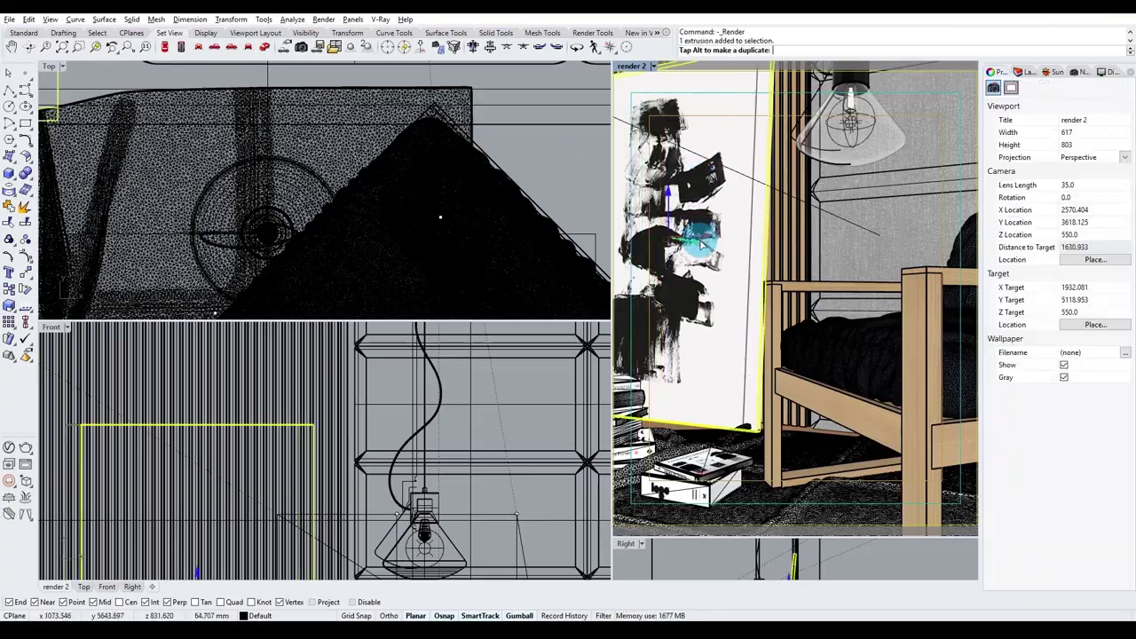
Deselect the wall artwork, browse library materials as thumbnails, and start rendering the view
left_click(752, 113, "ctrl")
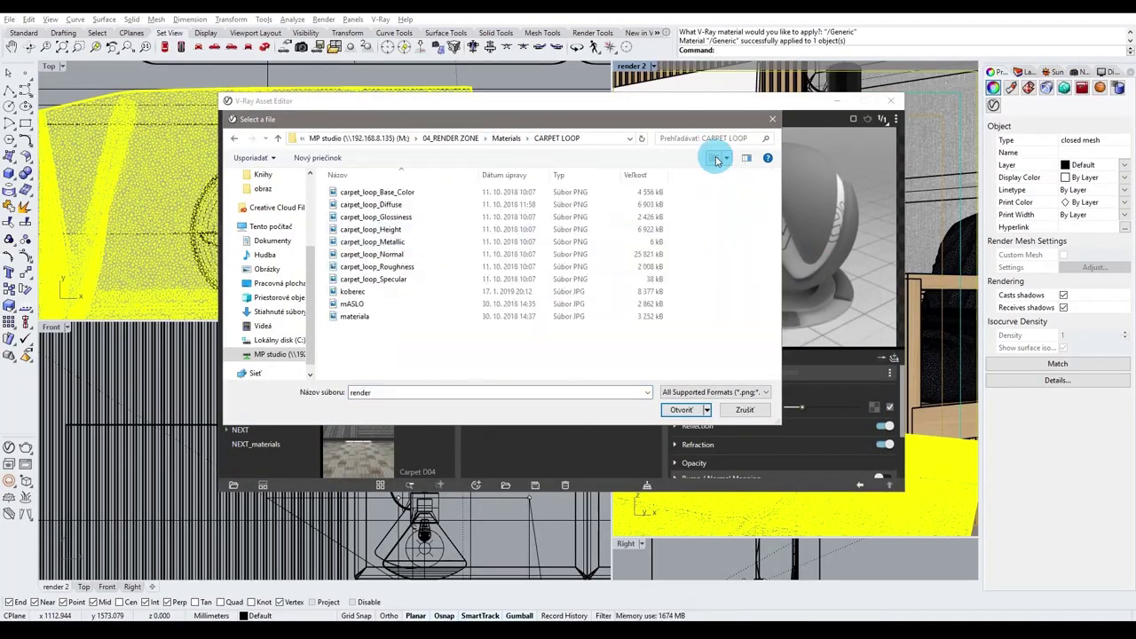
left_click(717, 160)
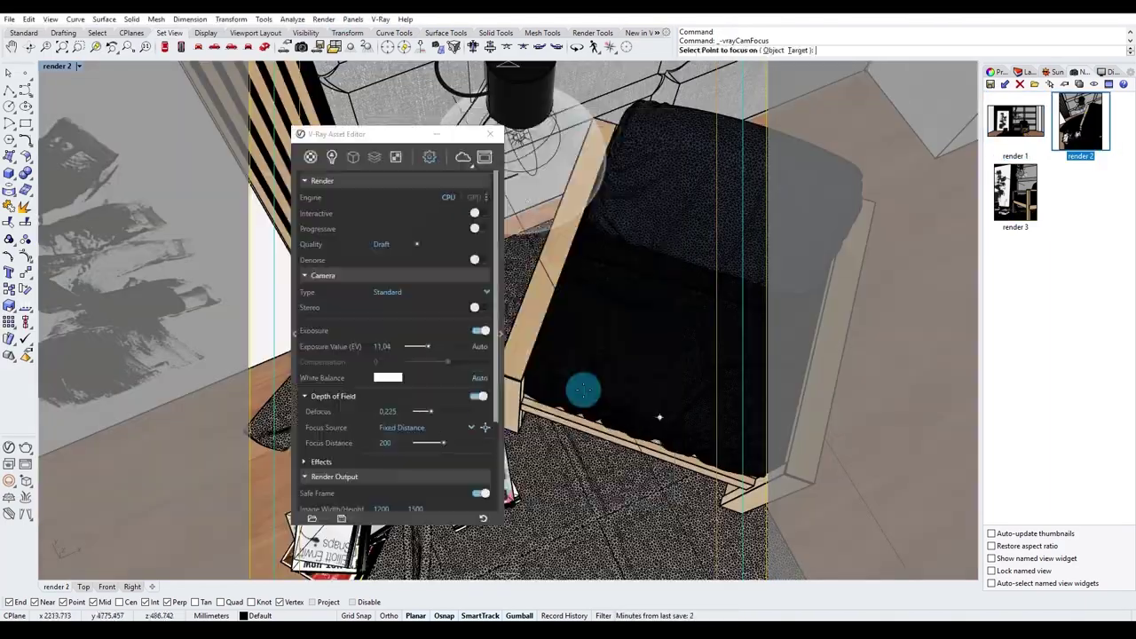
left_click(582, 390)
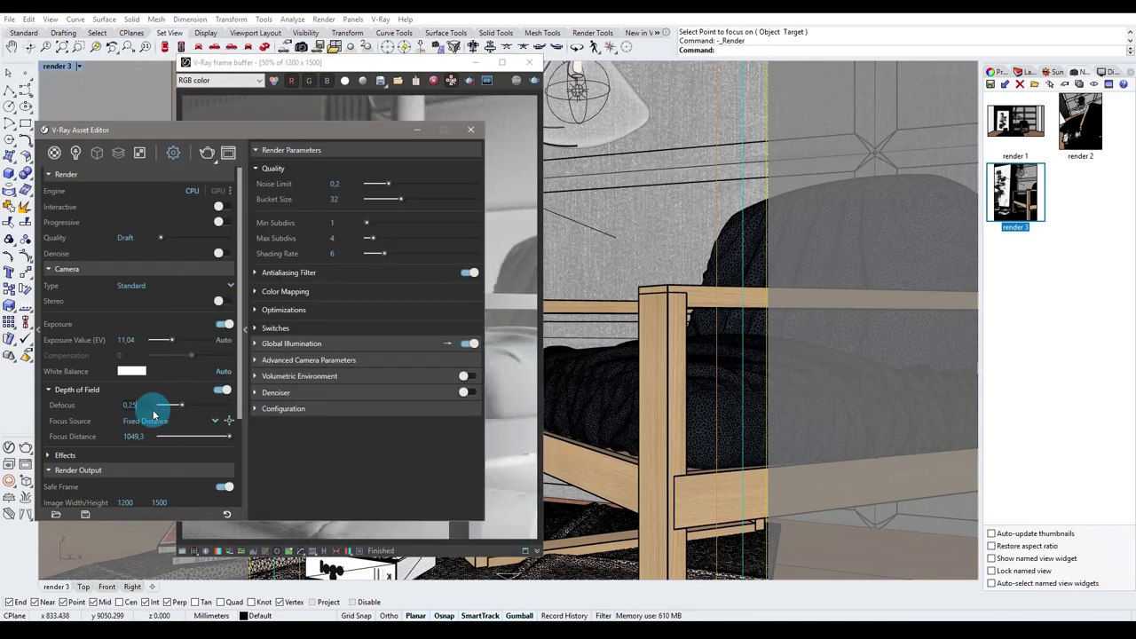
Scroll down the Asset Editor to the Camera depth of field settings
scroll(408, 387, "down", 2)
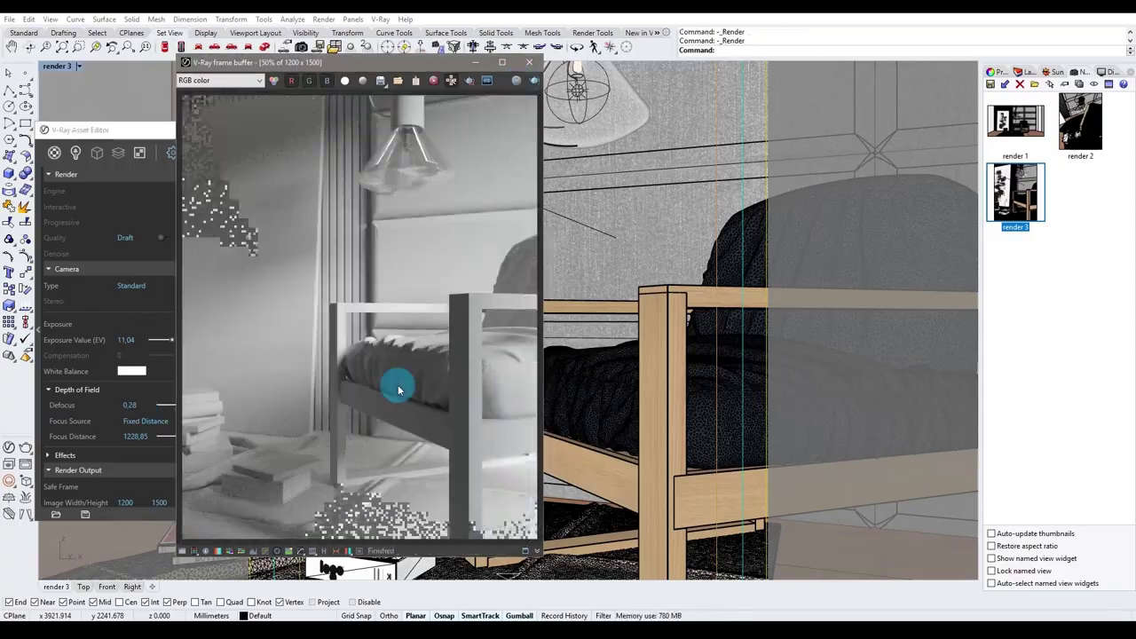